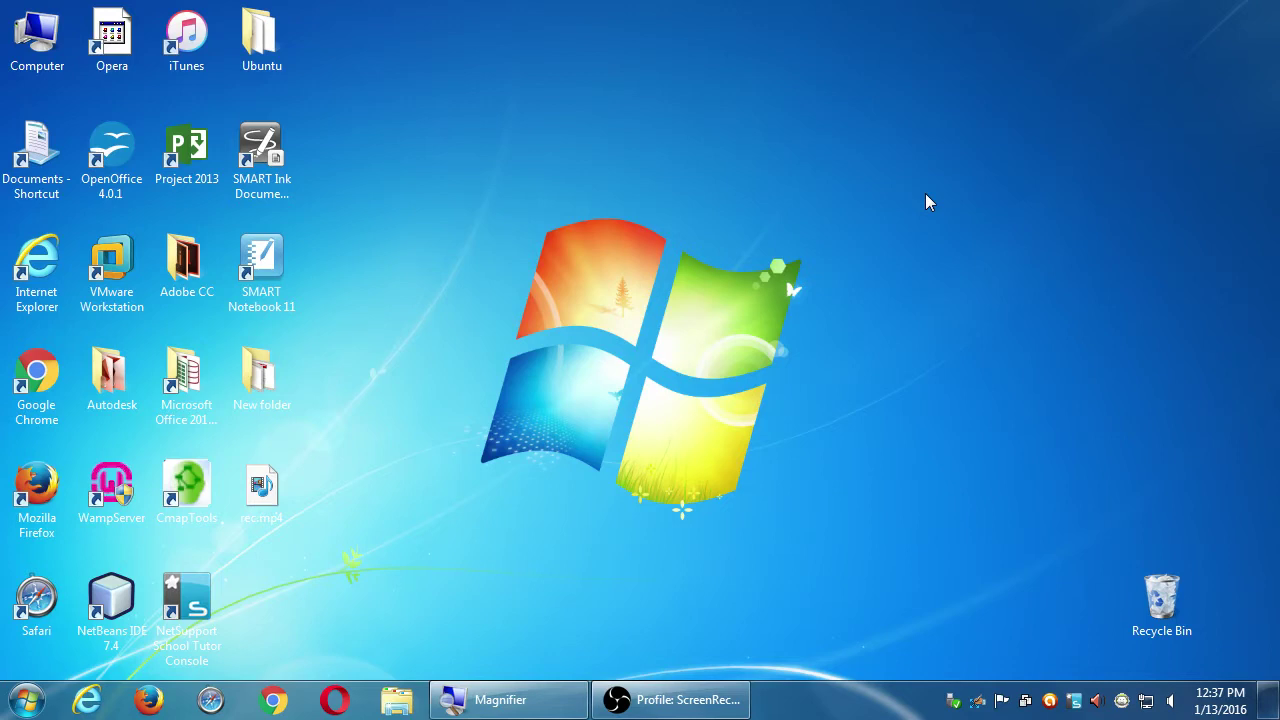
# - From Computer, browse to network drive Z: and open the Campos SEO 1Wednesday folder
pyautogui.press('super+plus')
pyautogui.click(21, 17)
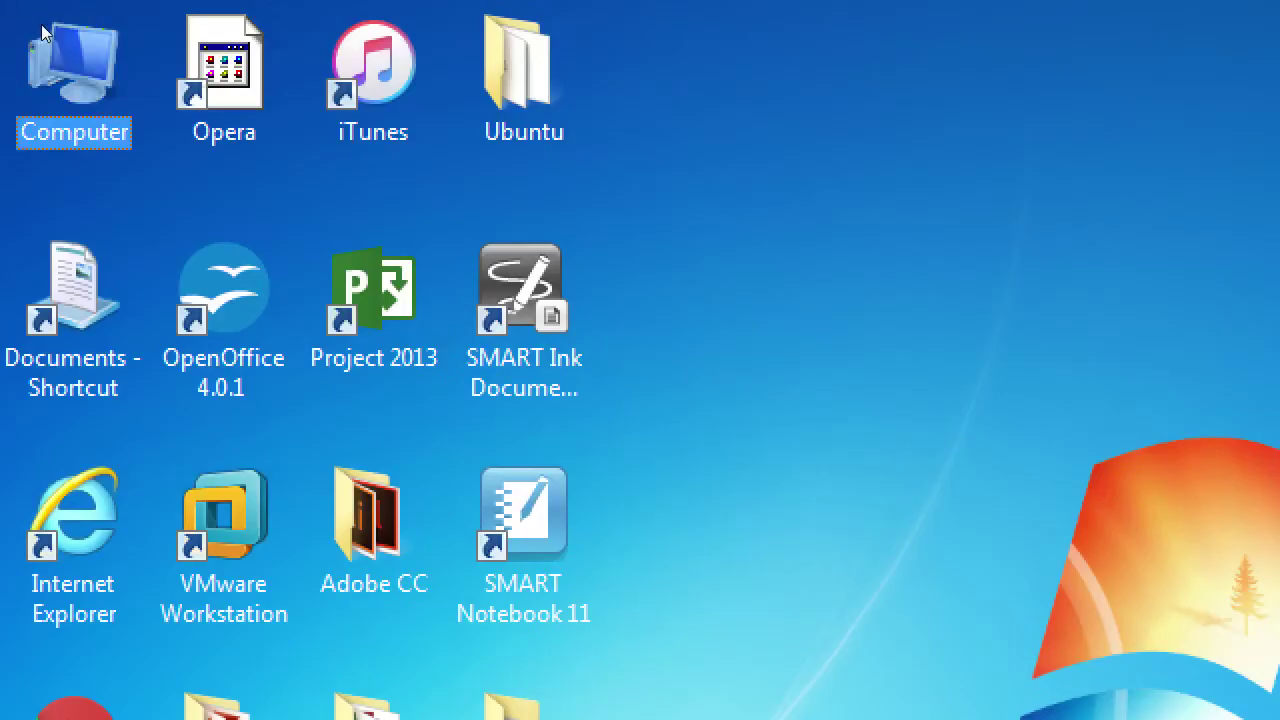
pyautogui.doubleClick(50, 86)
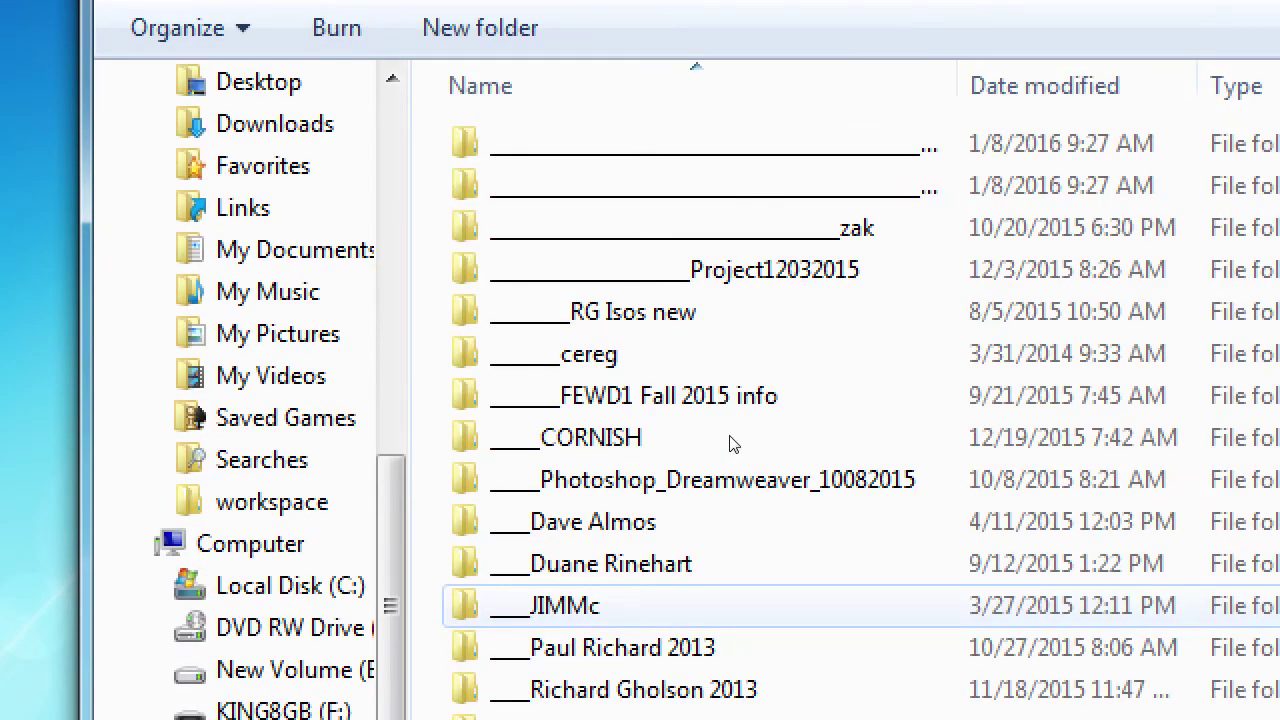
pyautogui.press('Down')
pyautogui.press('Down')
pyautogui.press('Down')
pyautogui.press('Down')
pyautogui.press('Down')
pyautogui.press('Down')
pyautogui.press('Down')
pyautogui.press('Down')
pyautogui.press('Down')
pyautogui.press('Down')
pyautogui.press('Down')
pyautogui.press('Down')
pyautogui.press('Down')
pyautogui.press('Down')
pyautogui.press('Down')
pyautogui.press('Down')
pyautogui.press('Up')
pyautogui.press('Up')
pyautogui.press('Up')
pyautogui.press('Up')
pyautogui.press('Up')
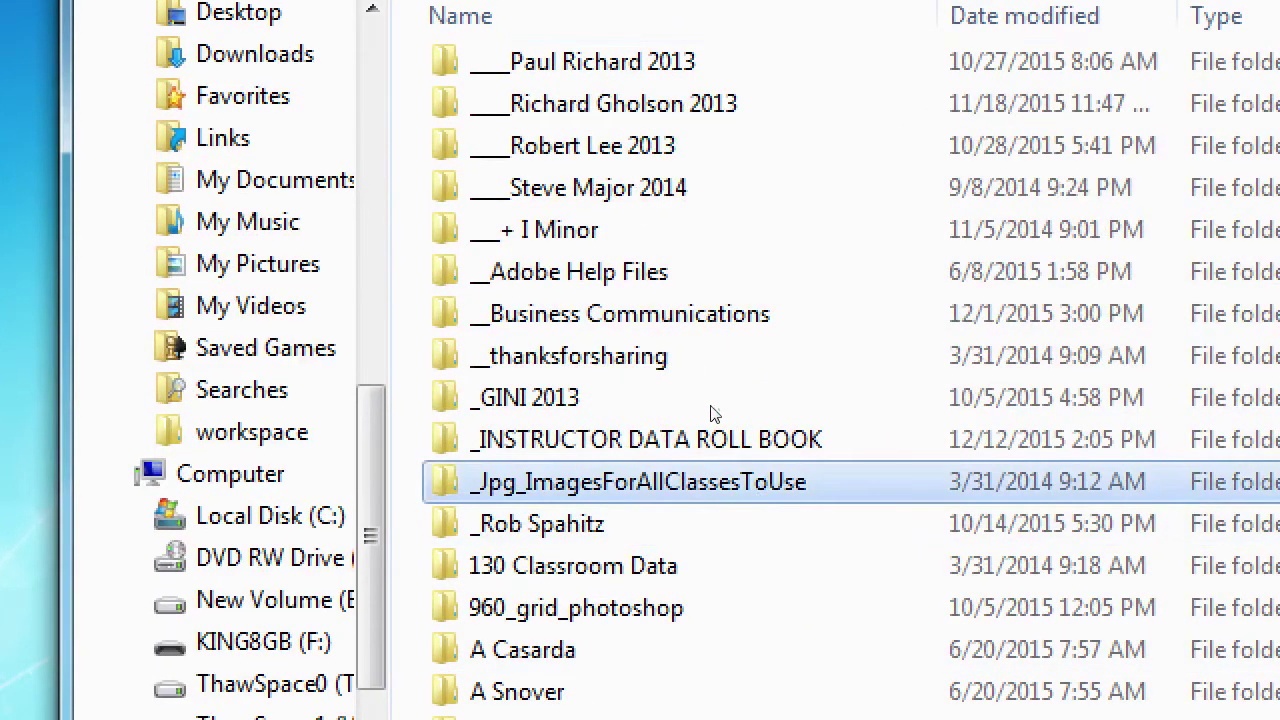
pyautogui.press('Down')
pyautogui.press('Down')
pyautogui.press('Down')
pyautogui.press('Down')
pyautogui.press('Down')
pyautogui.press('Down')
pyautogui.press('Down')
pyautogui.press('Down')
pyautogui.press('Down')
pyautogui.press('Down')
pyautogui.press('Down')
pyautogui.press('Down')
pyautogui.press('Down')
pyautogui.press('Down')
pyautogui.press('Down')
pyautogui.press('Down')
pyautogui.press('Down')
pyautogui.press('Down')
pyautogui.press('Down')
pyautogui.press('Down')
pyautogui.scroll(-1, 733, 418)
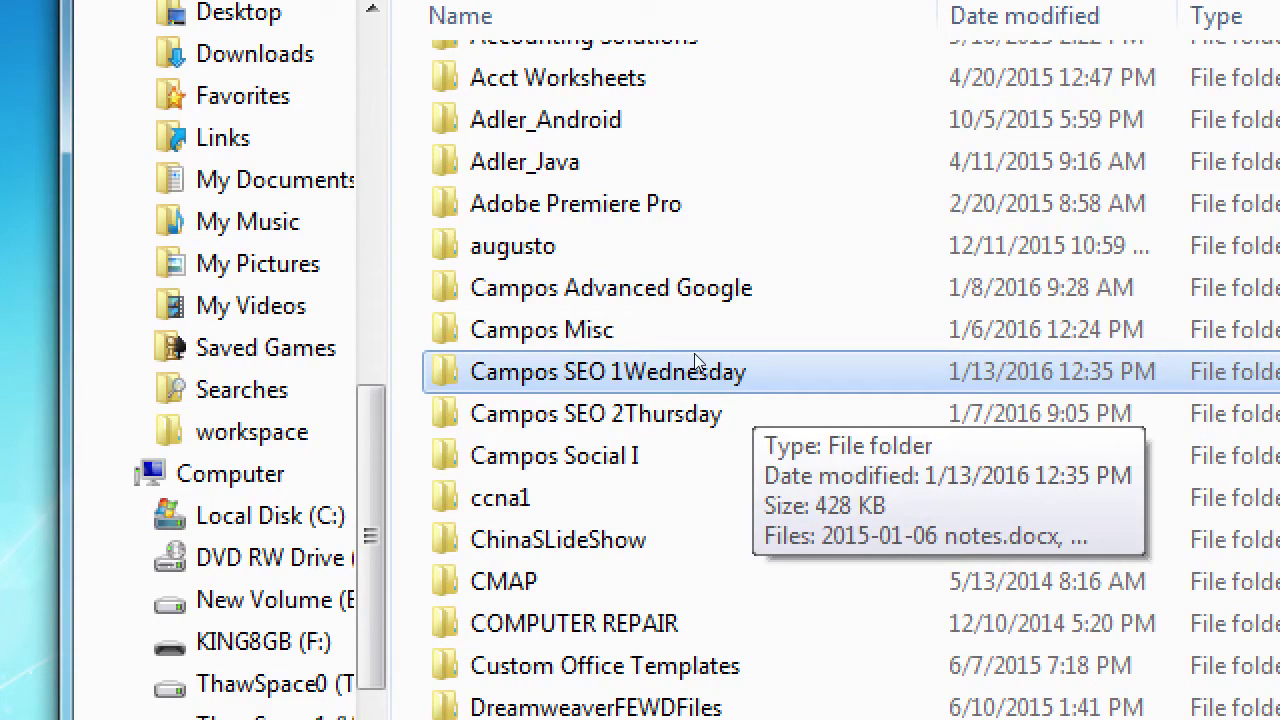
pyautogui.doubleClick(697, 368)
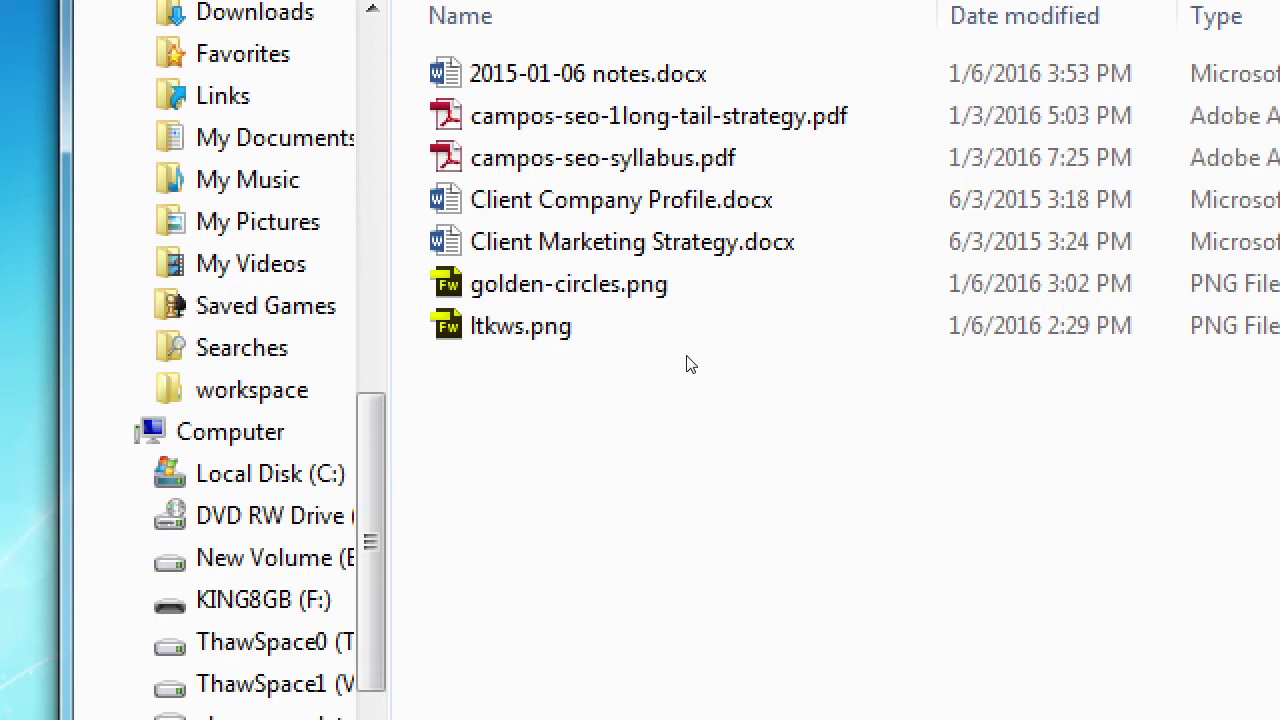
pyautogui.press('super+minus')
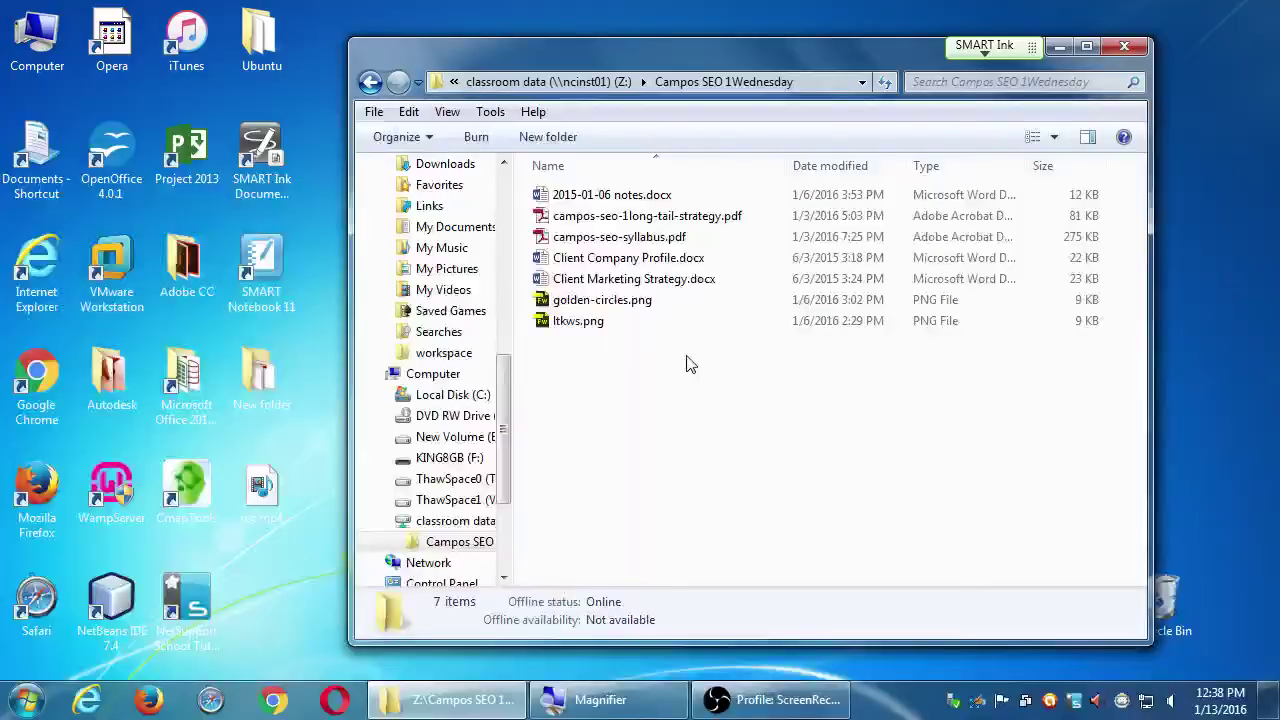
# - Move the folder window right to expose the desktop, and select Client Marketing Strategy.docx
pyautogui.moveTo(728, 61); pyautogui.dragTo(925, 46)
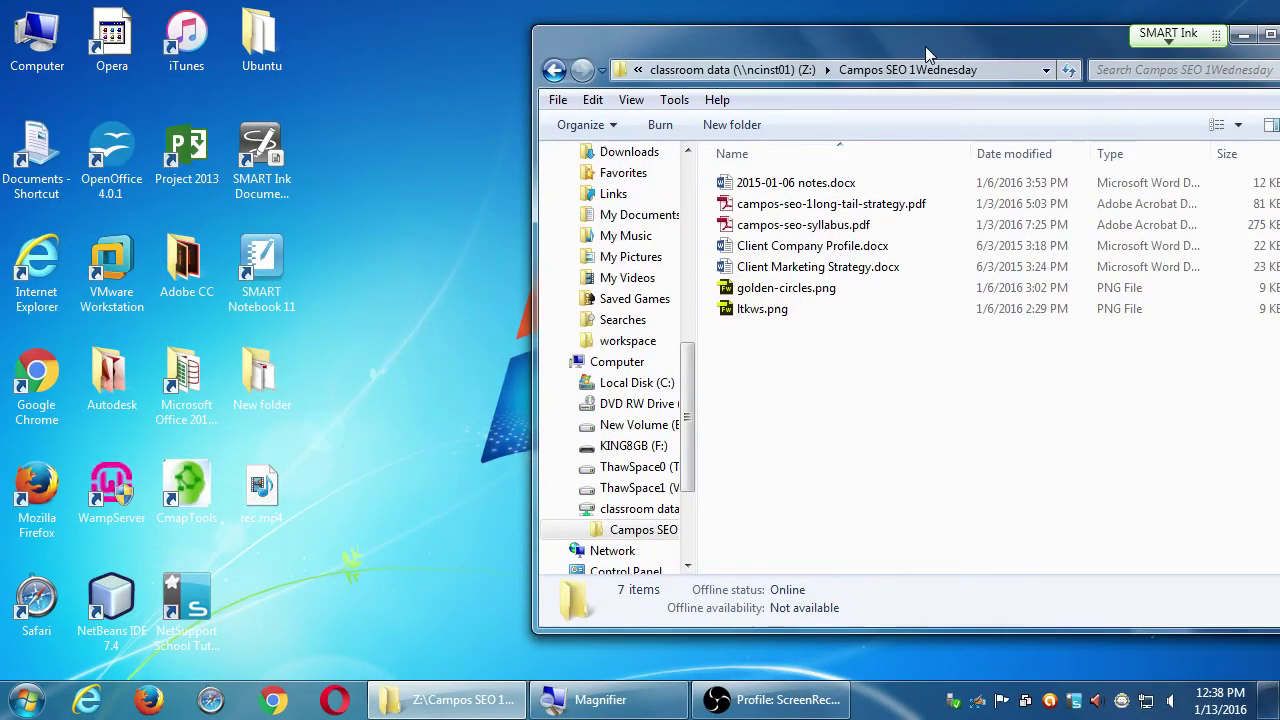
pyautogui.press('super+plus')
pyautogui.click(700, 488)
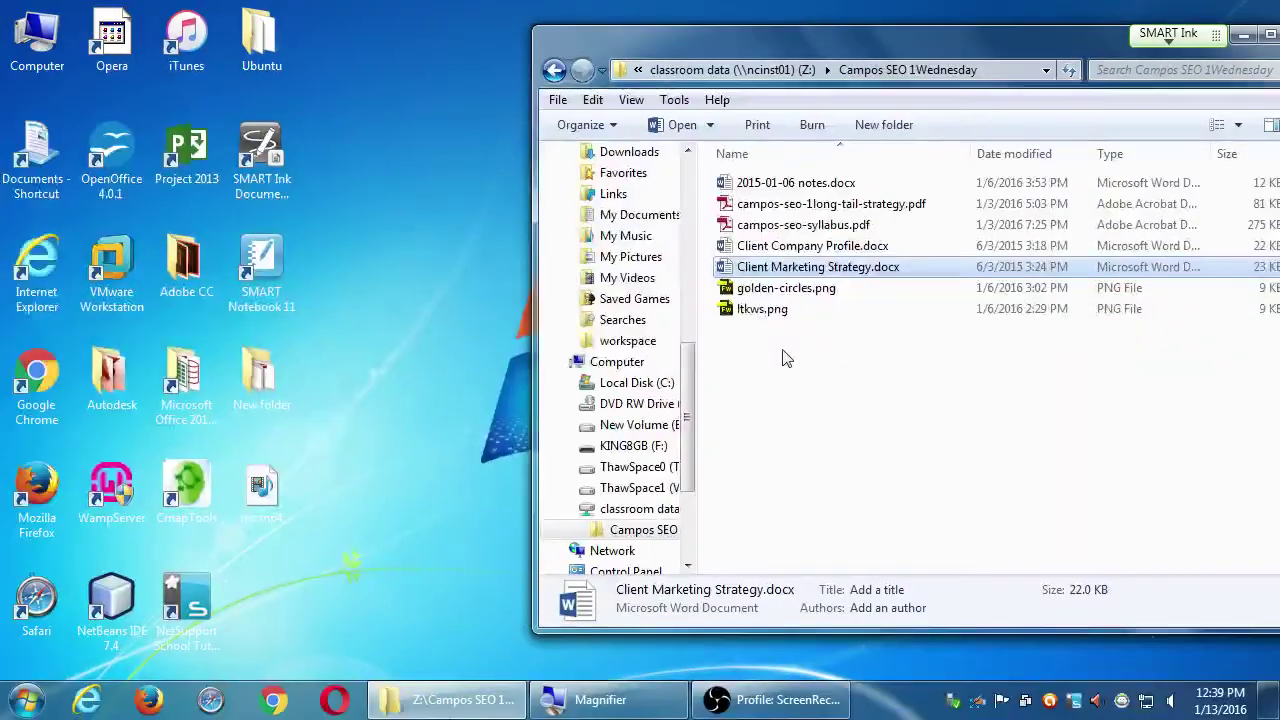
# - Drop a copy of Client Marketing Strategy.docx on the desktop, close the folder window, and open the copy in Word
pyautogui.moveTo(656, 484); pyautogui.dragTo(292, 686)
pyautogui.moveTo(614, 368); pyautogui.dragTo(486, 405)
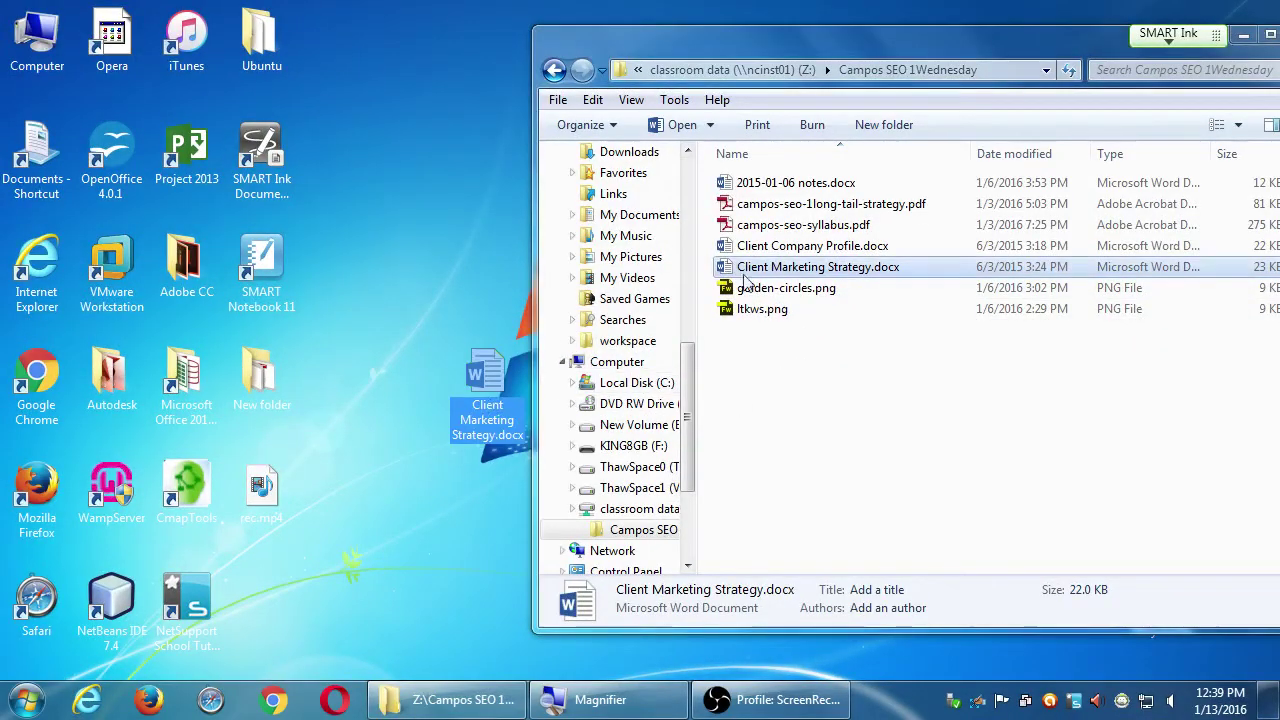
pyautogui.moveTo(1077, 52); pyautogui.dragTo(865, 82)
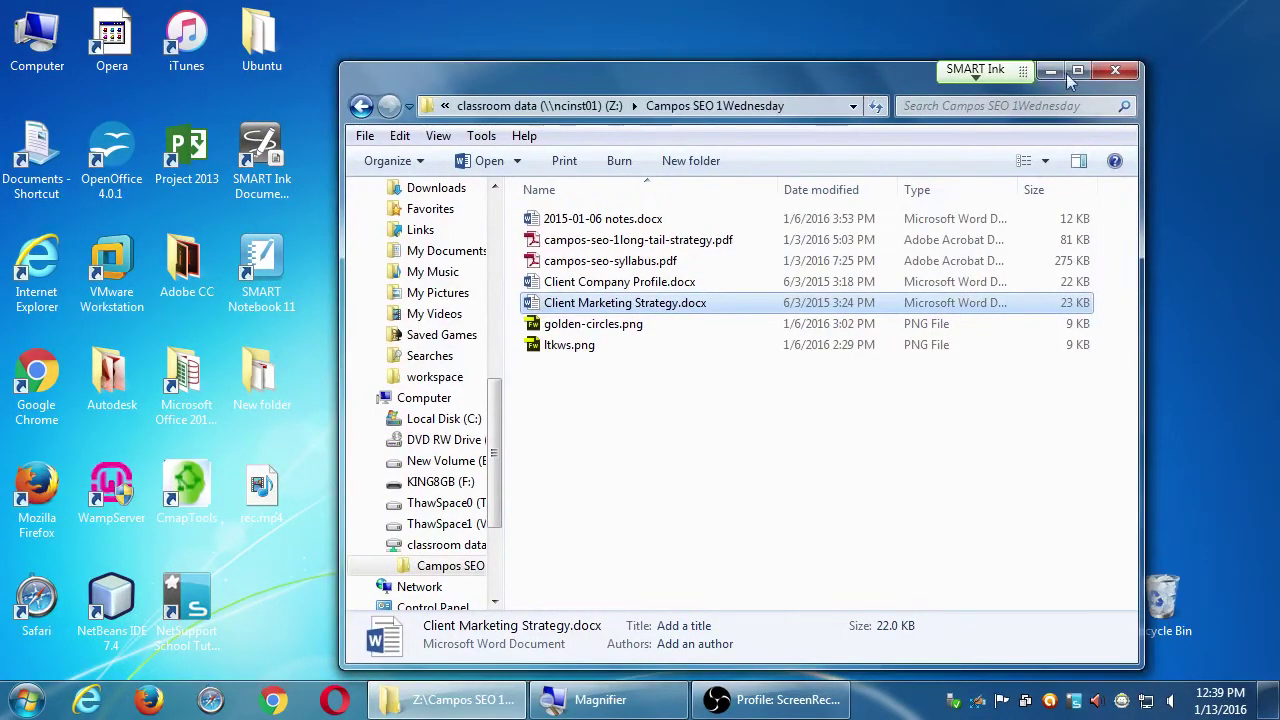
pyautogui.click(1135, 64)
pyautogui.click(498, 384)
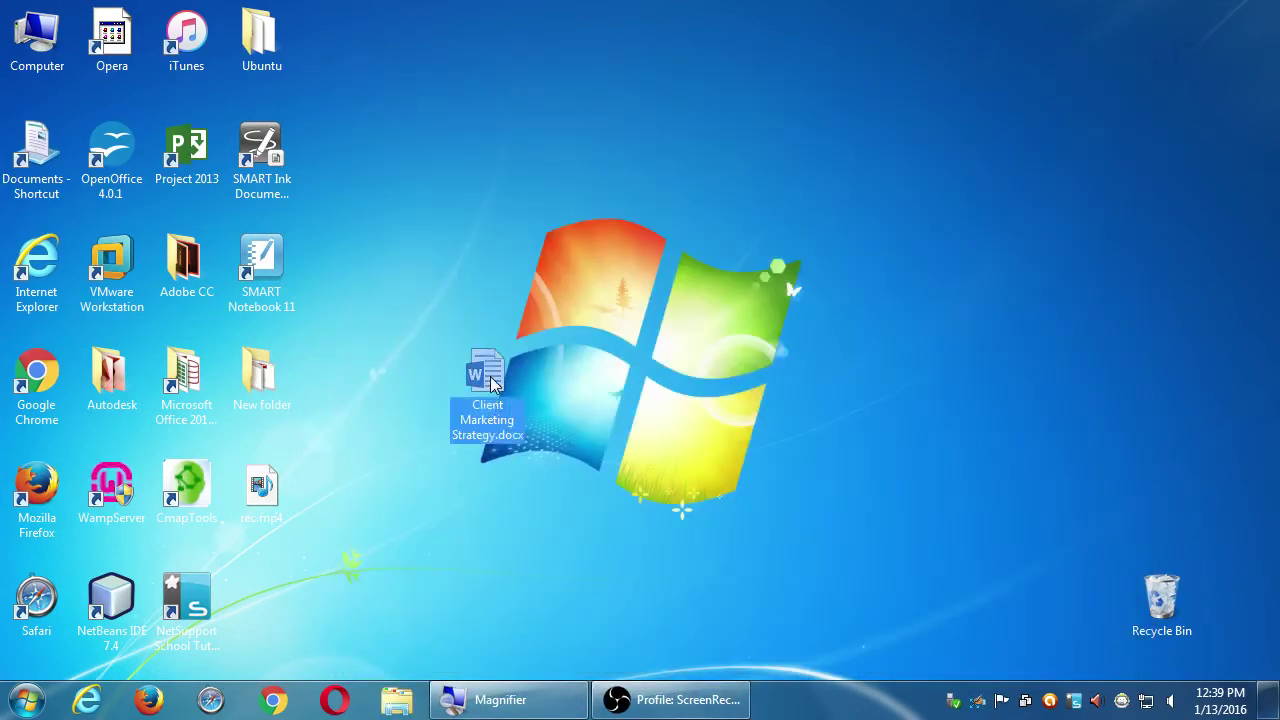
pyautogui.doubleClick(512, 380)
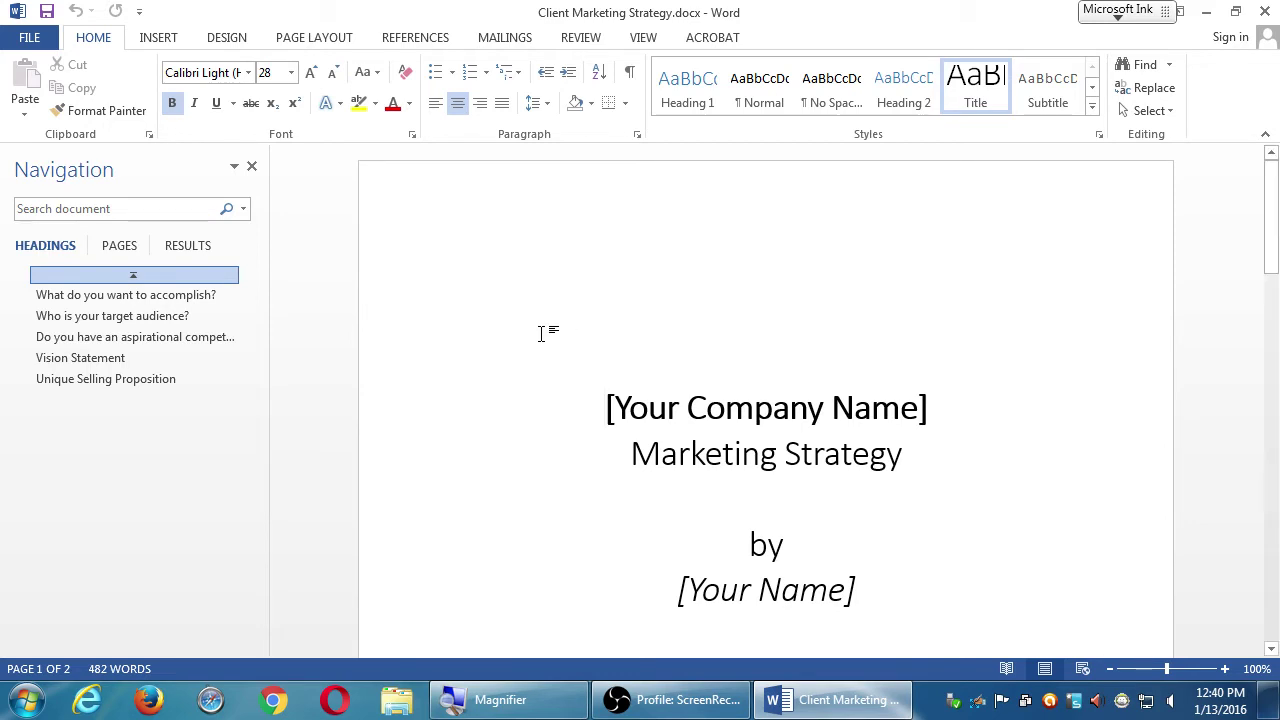
# - Scroll past the title page to the page 2 headings, starting with 'What do you want to accomplish?'
pyautogui.scroll(-2, 697, 410)
pyautogui.scroll(-1, 696, 427)
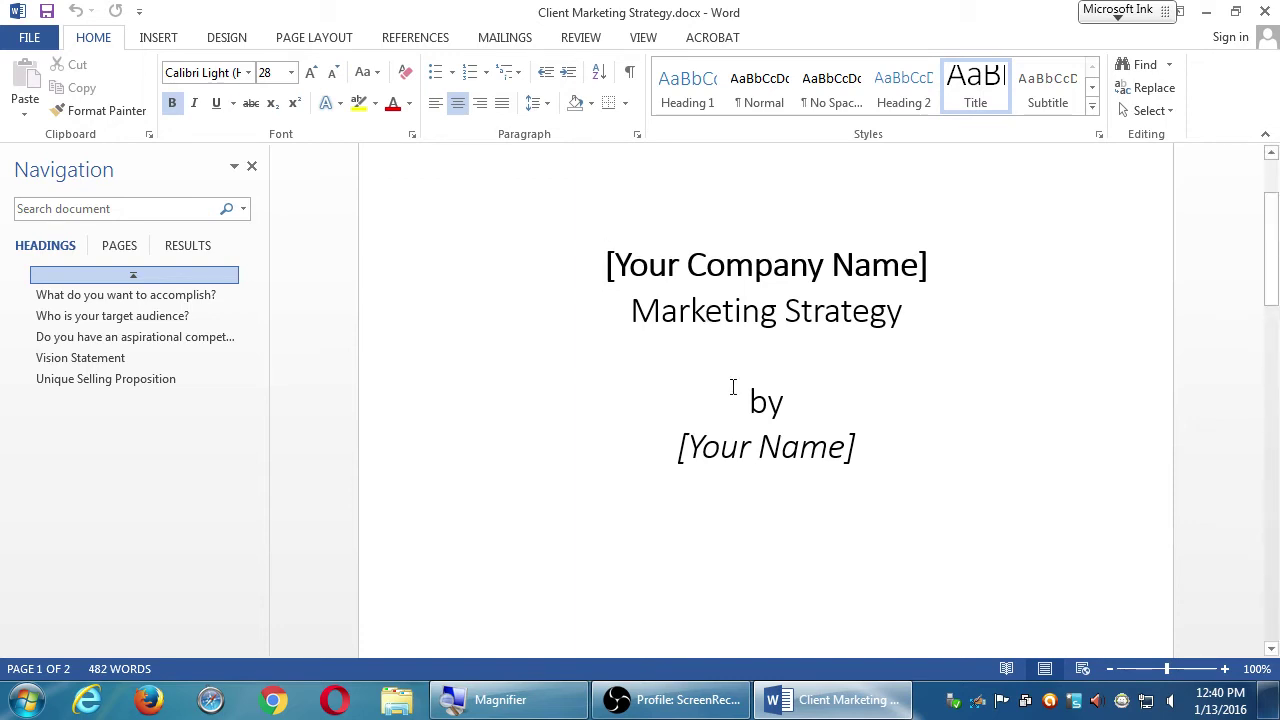
pyautogui.scroll(-1, 735, 405)
pyautogui.scroll(-4, 752, 300)
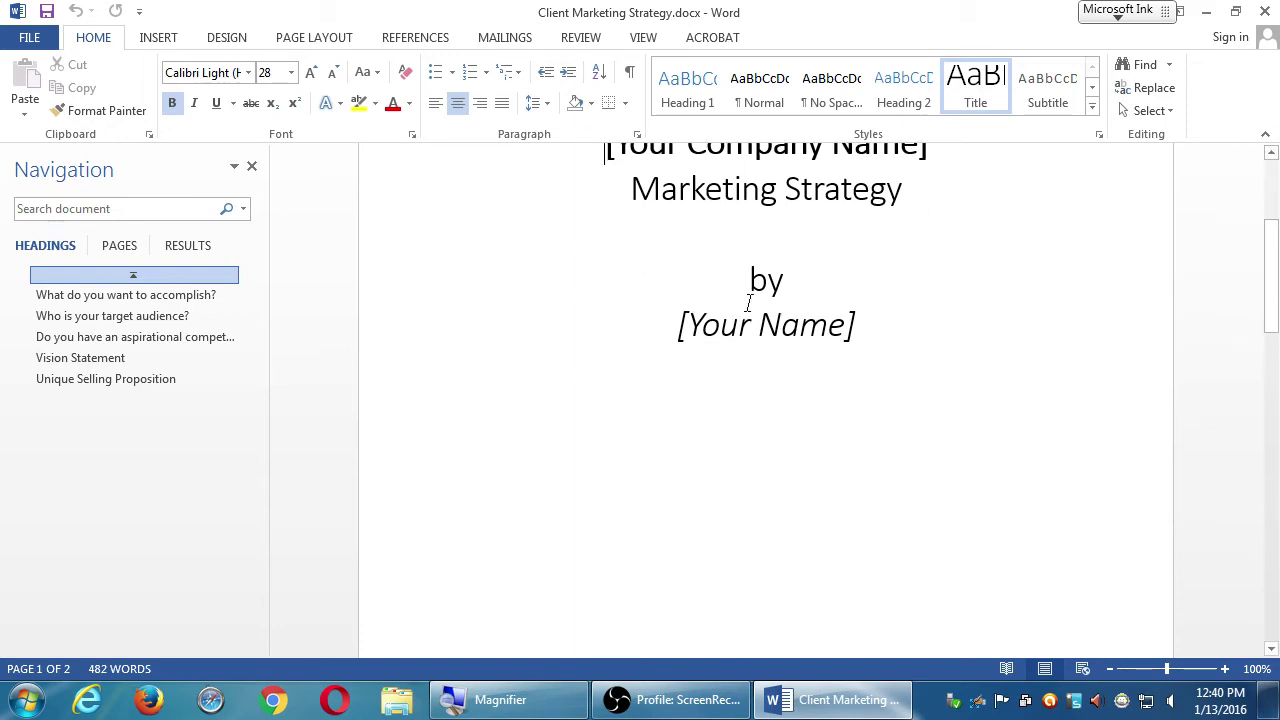
pyautogui.scroll(-10, 756, 317)
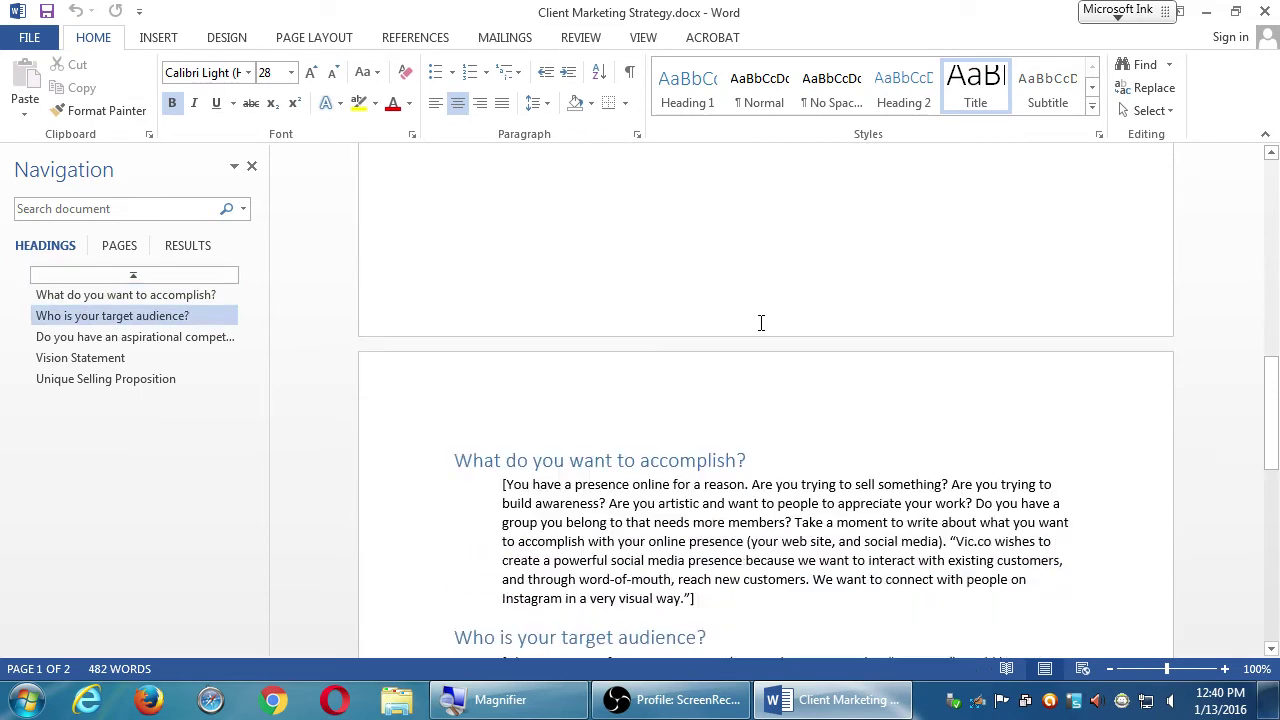
pyautogui.scroll(-4, 761, 322)
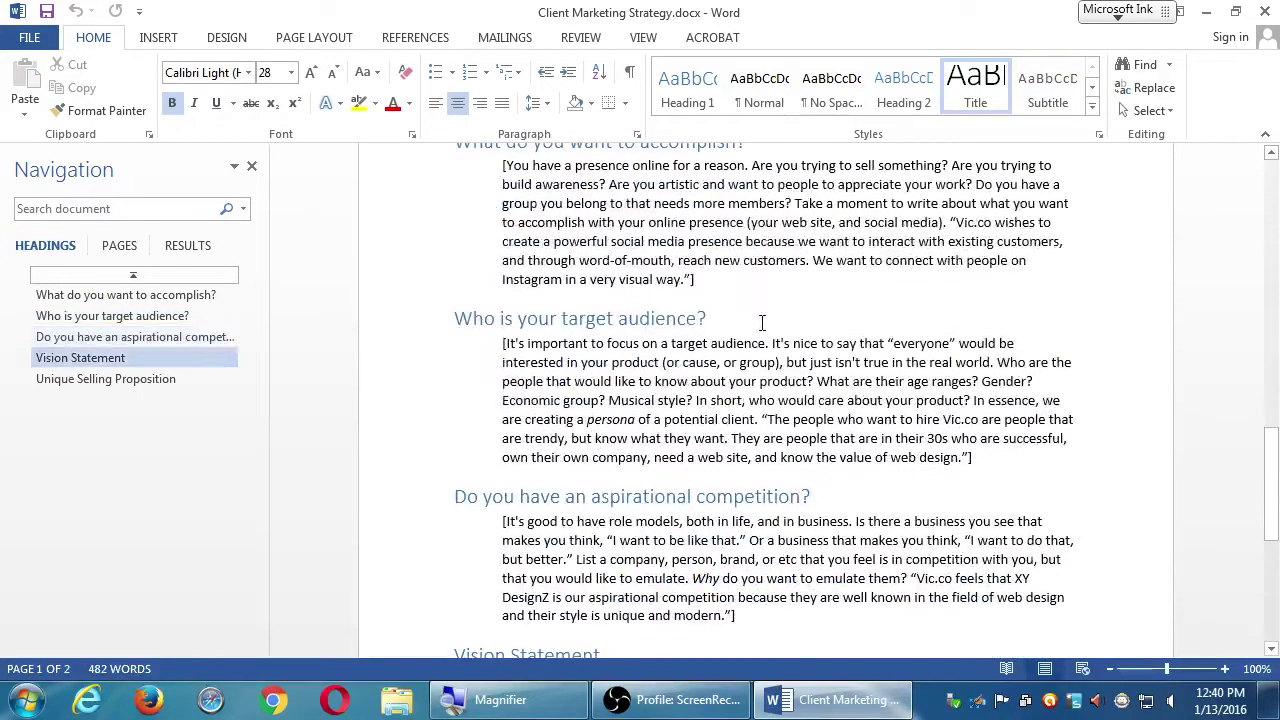
pyautogui.scroll(1, 764, 322)
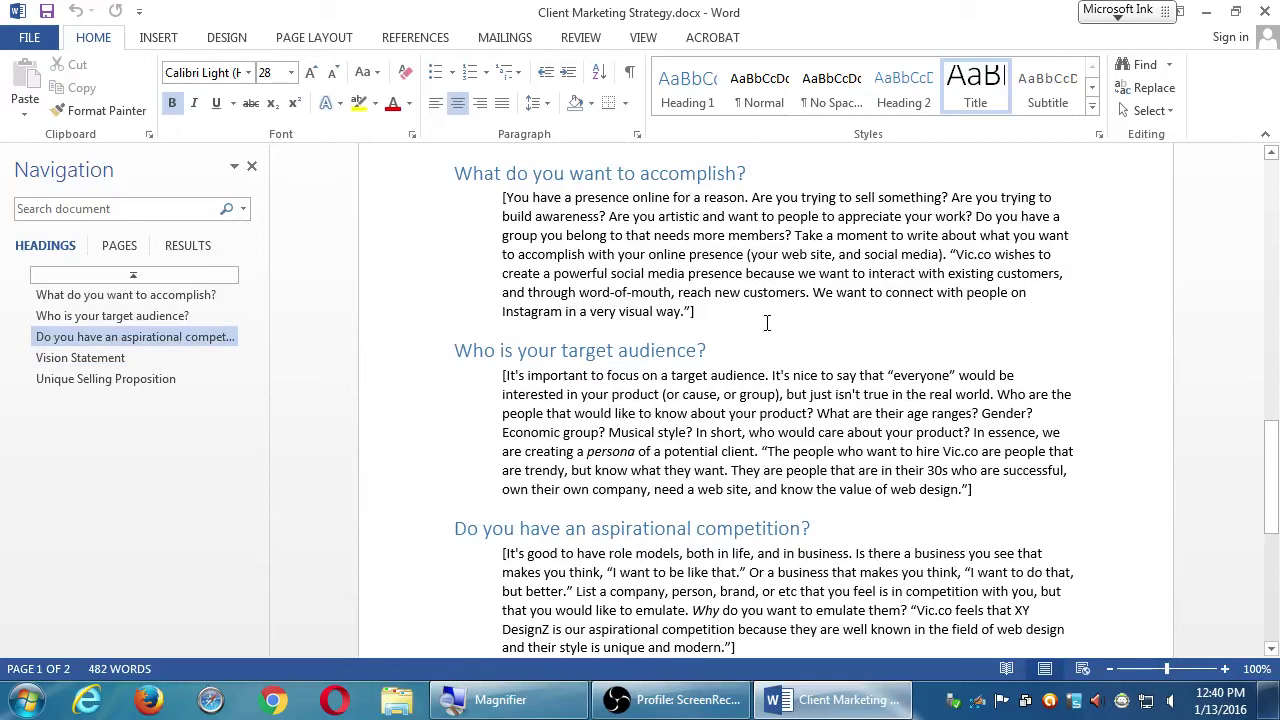